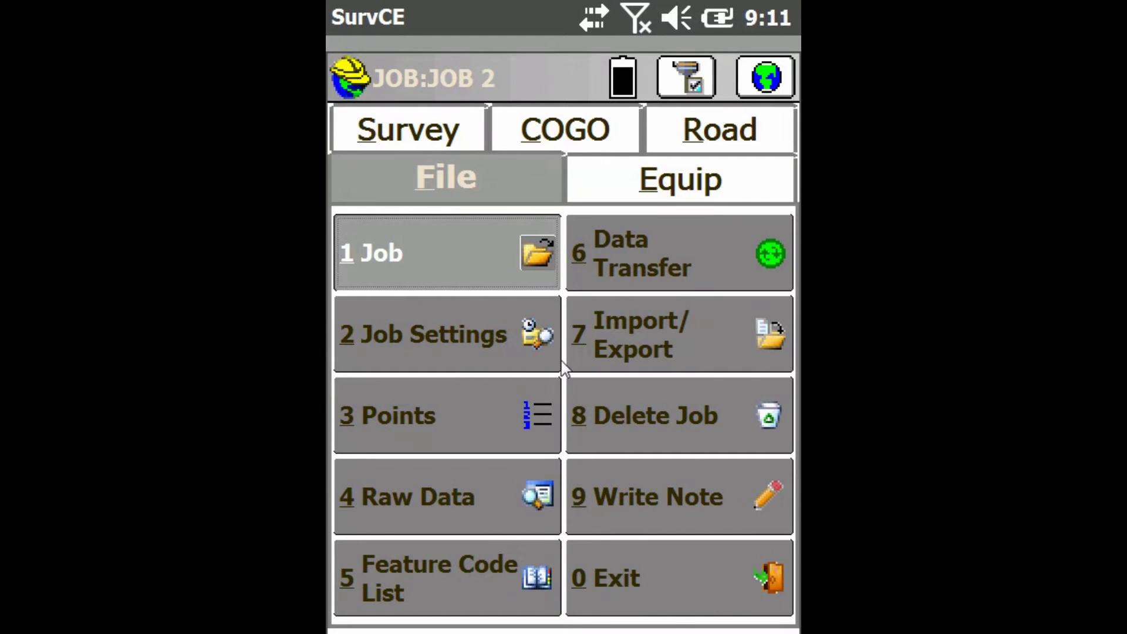
- From the job browser, start a new subfolder and select its default 'New Folder' name
{"action": "left_click", "coordinate": [489, 256]}
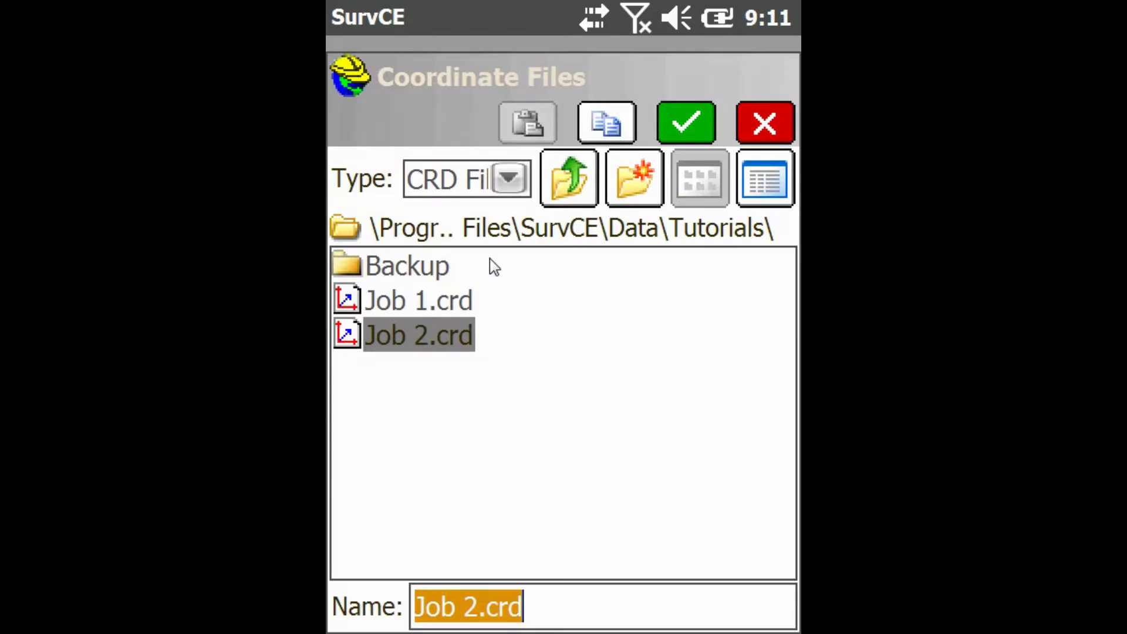
{"action": "left_click", "coordinate": [635, 179]}
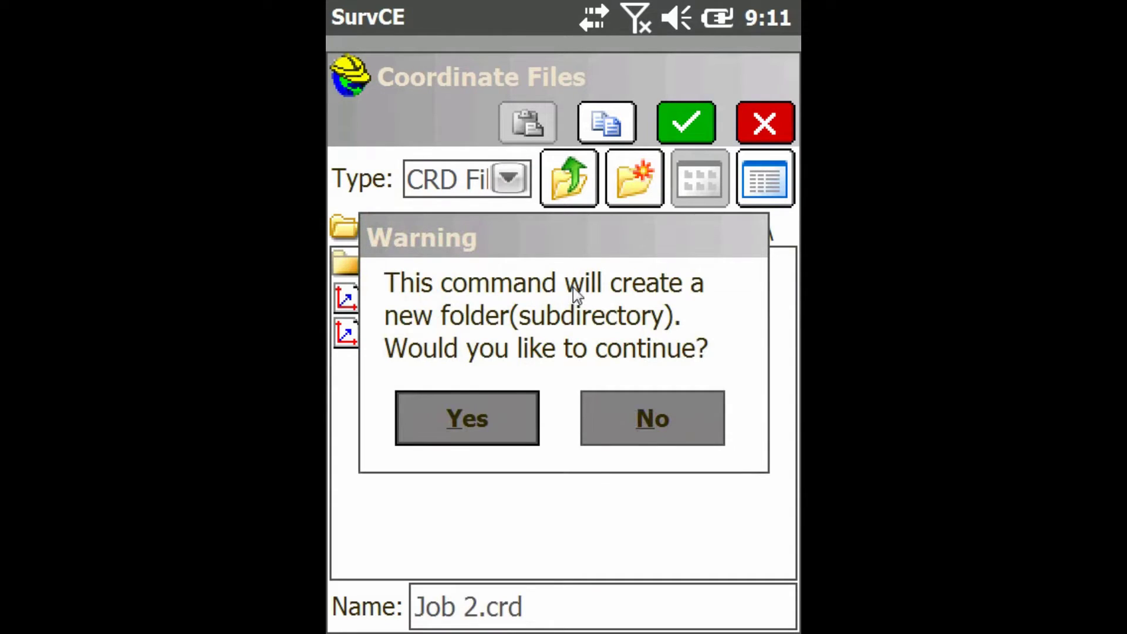
{"action": "left_click", "coordinate": [496, 405]}
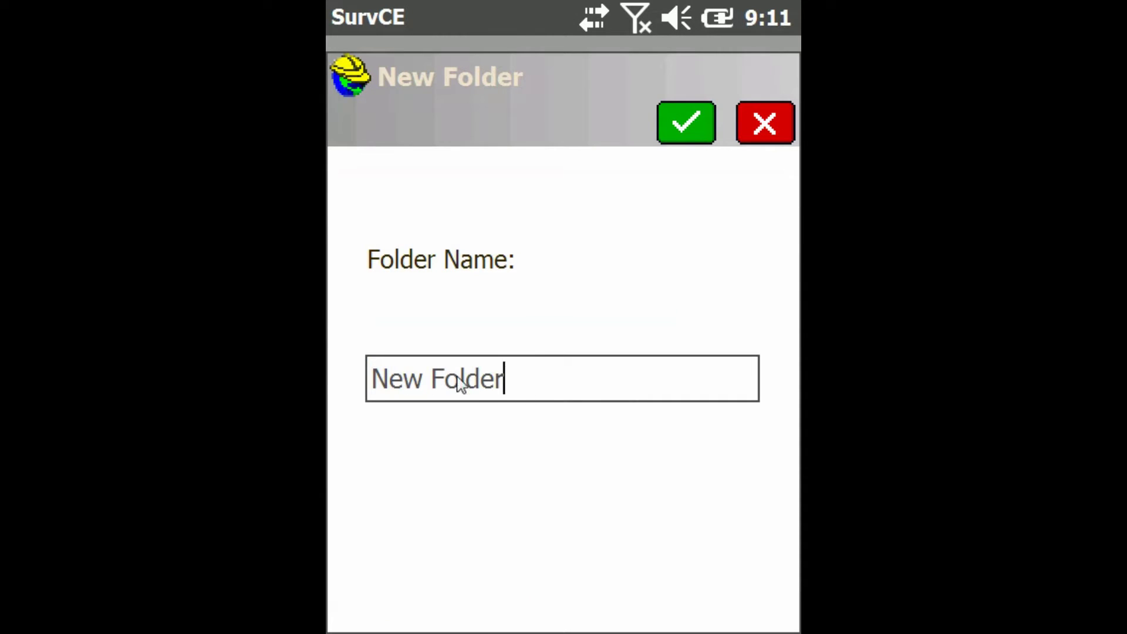
{"action": "left_click_drag", "start_coordinate": [505, 379], "coordinate": [493, 380]}
- Name the new subfolder 'Job 3' and create it in the Tutorials folder
{"action": "left_click", "coordinate": [334, 379]}
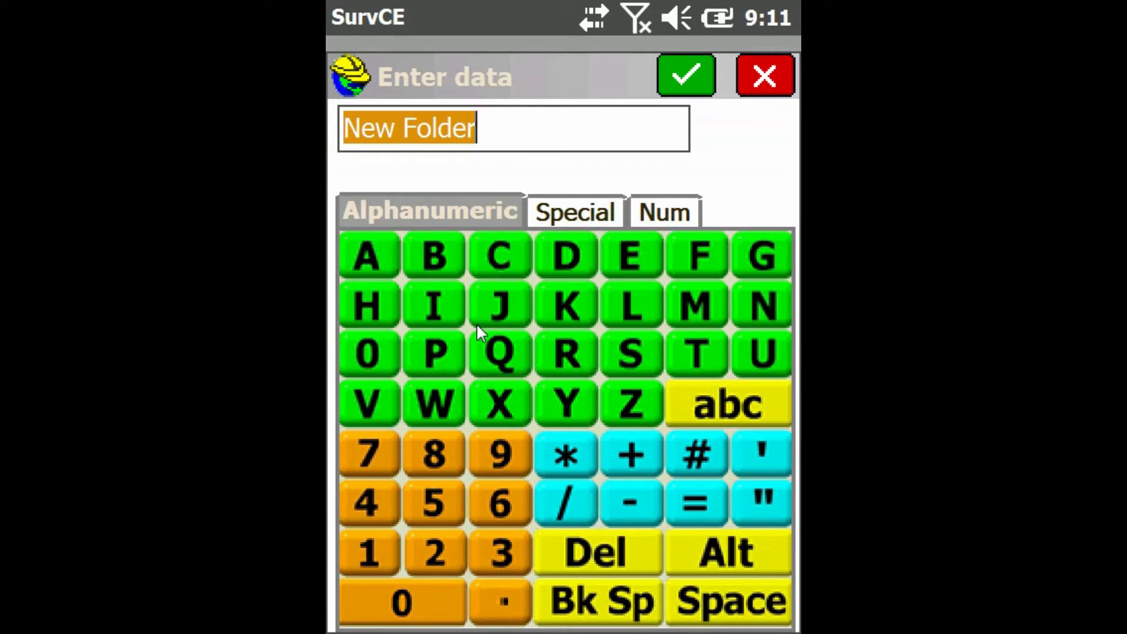
{"action": "type", "text": "Job "}
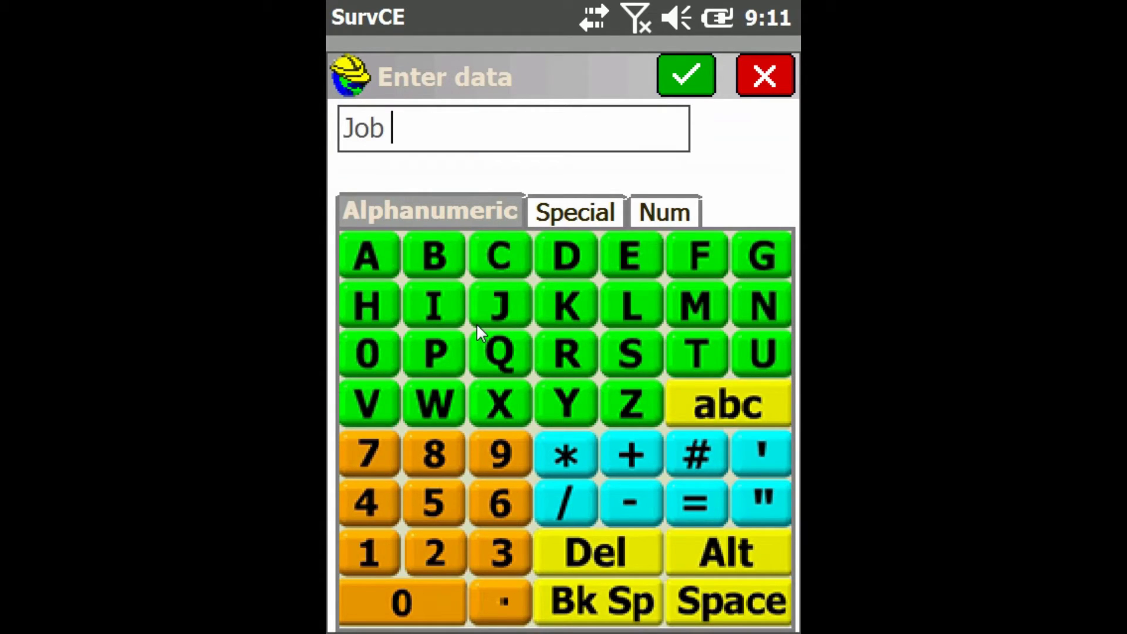
{"action": "type", "text": "3"}
{"action": "left_click", "coordinate": [686, 75]}
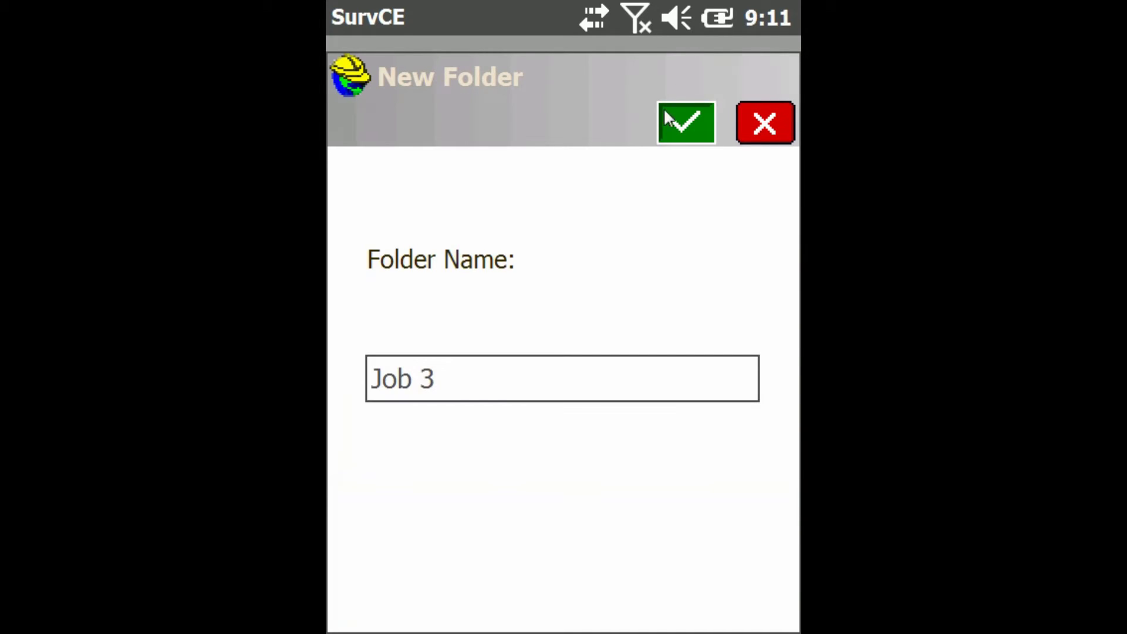
{"action": "left_click", "coordinate": [686, 122]}
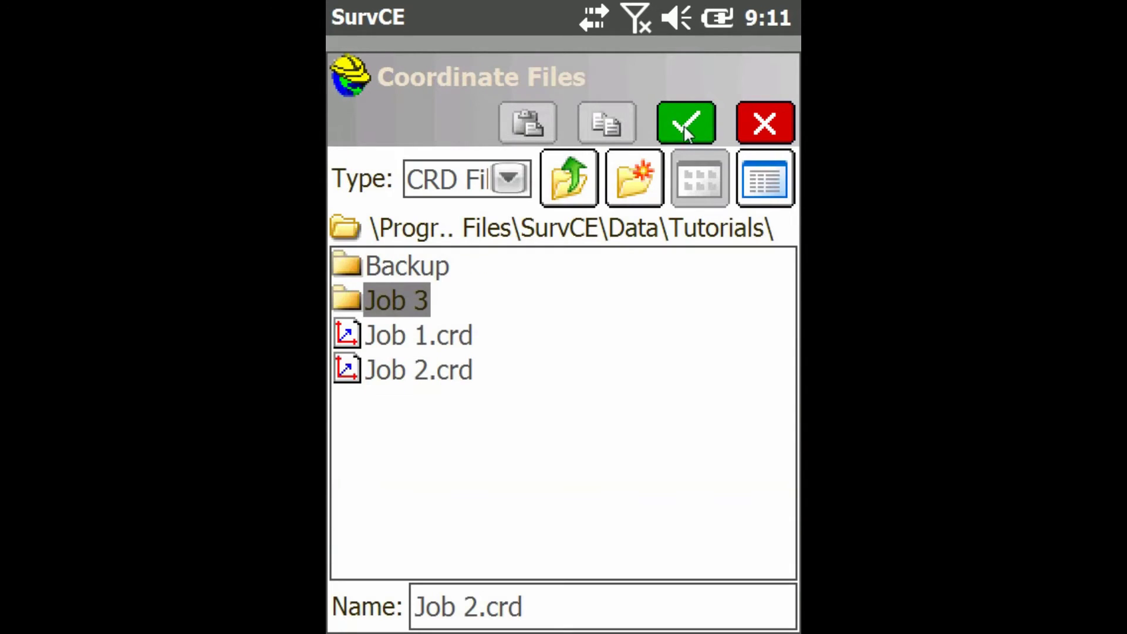
- Inside the Job 3 folder, create a job named 'Job 3.crd' by editing the name from Job 2
{"action": "double_click", "coordinate": [404, 301]}
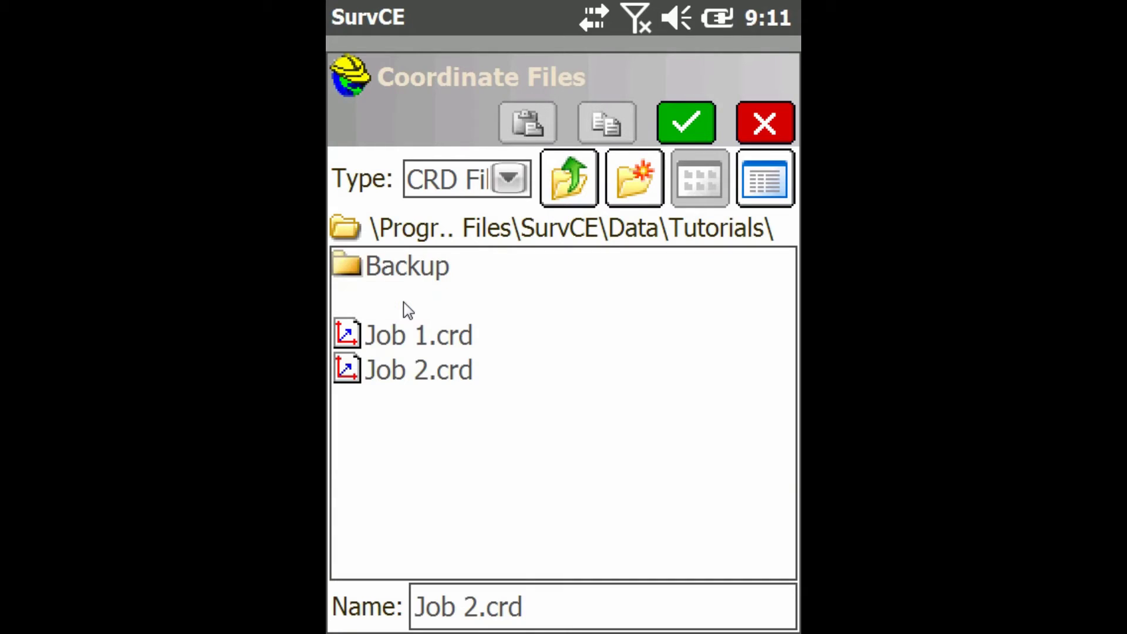
{"action": "left_click", "coordinate": [472, 605]}
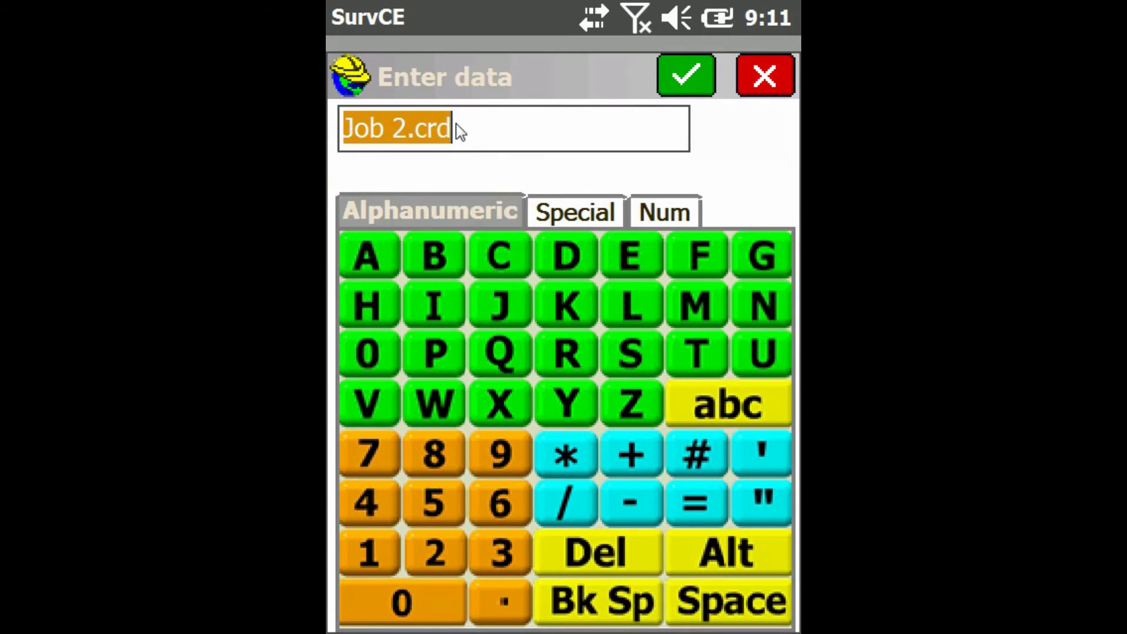
{"action": "left_click", "coordinate": [406, 130]}
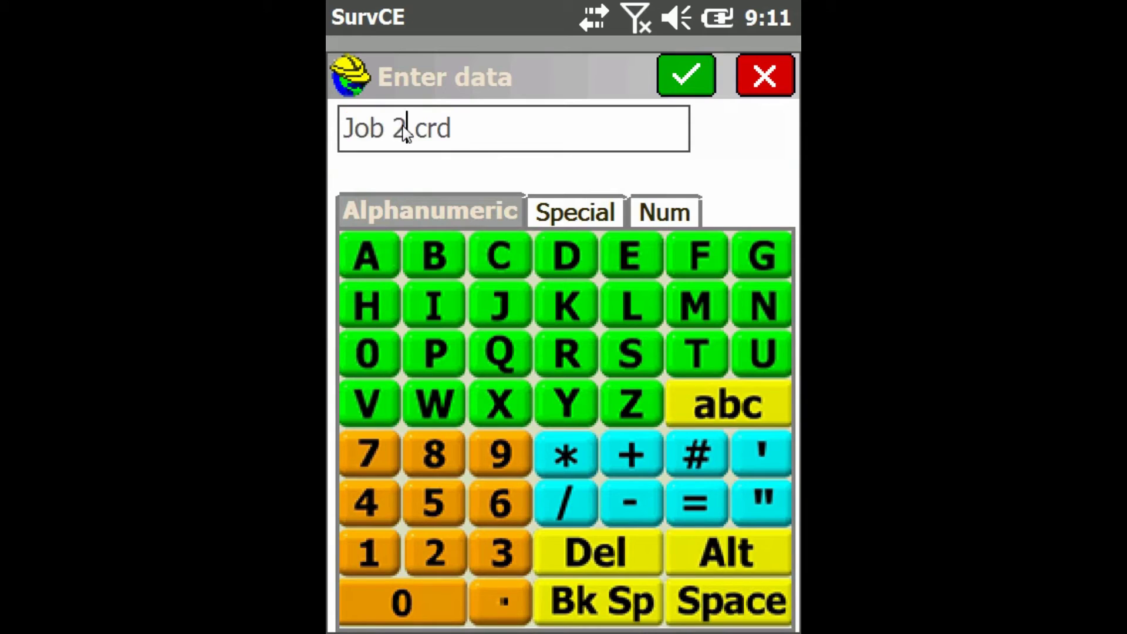
{"action": "key", "text": "BackSpace"}
{"action": "type", "text": "3"}
{"action": "left_click", "coordinate": [685, 76]}
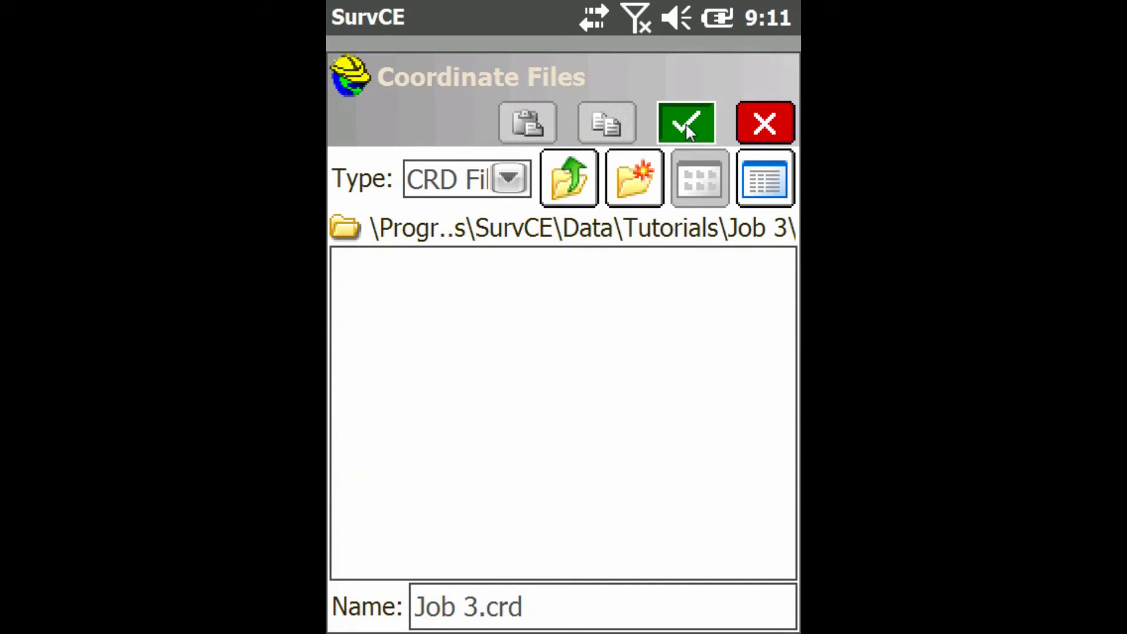
{"action": "left_click", "coordinate": [686, 123]}
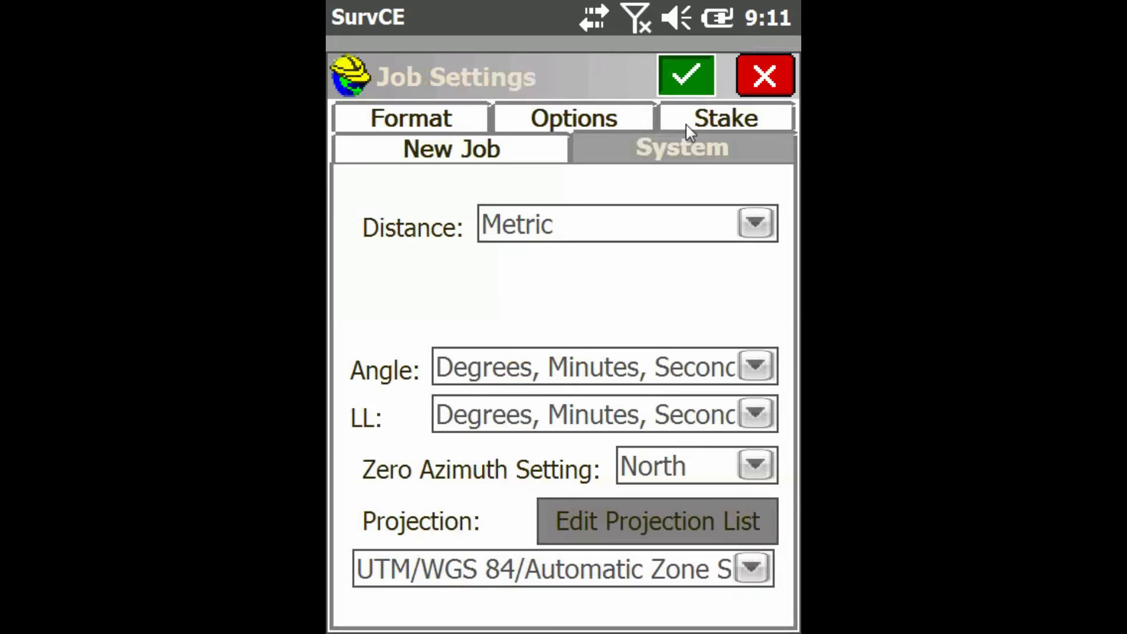
- Accept the Job 3 settings and return to the main File menu
{"action": "left_click", "coordinate": [686, 76]}
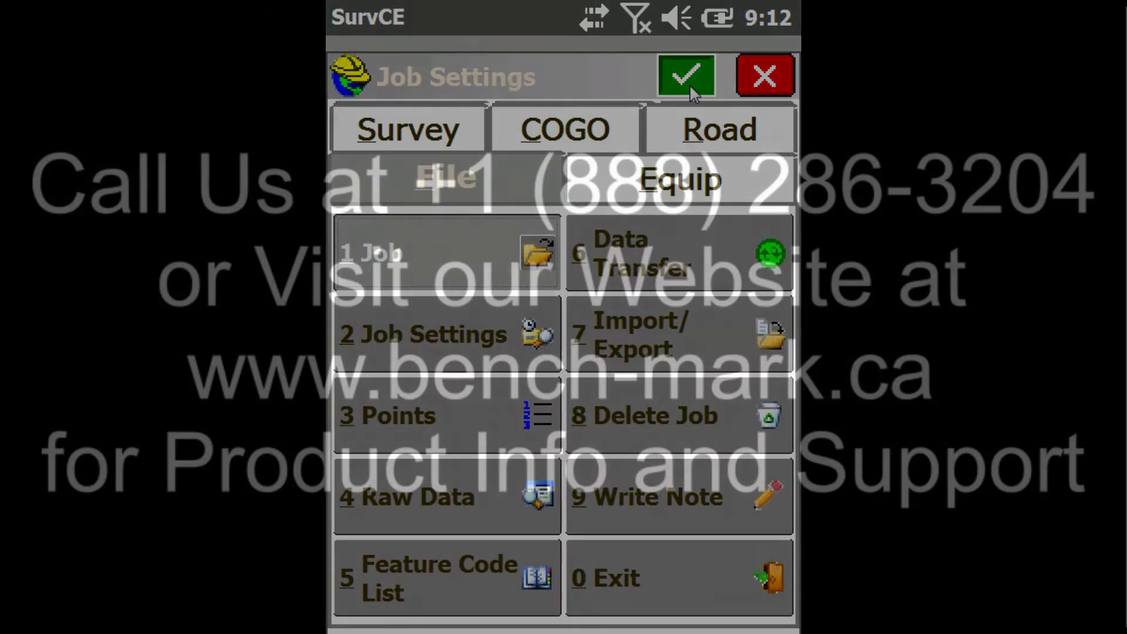